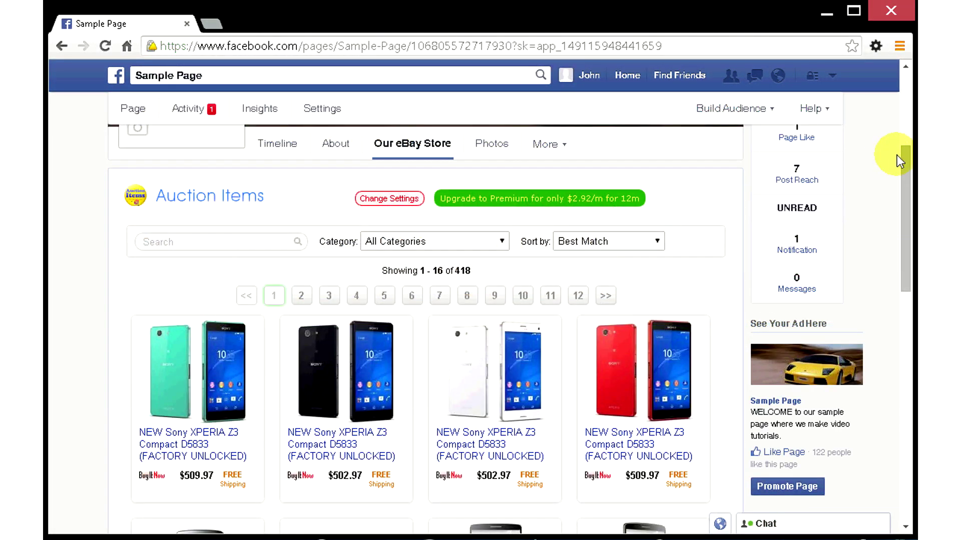
- Scroll down the Auction Items app page to preview it
drag(899, 156, 891, 396)
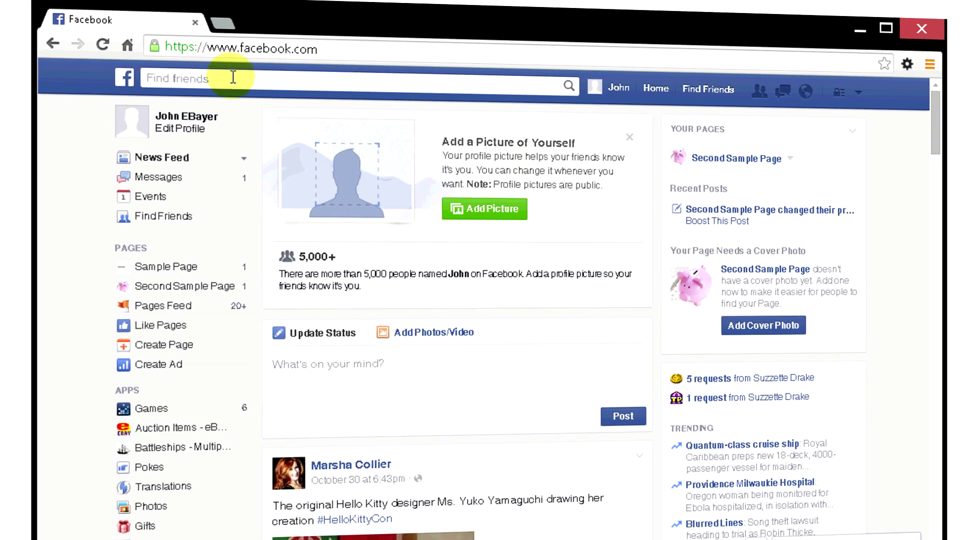
- Search for 'auction items' and open the Auction Items - Store App For eBay Sellers page
click(240, 75)
text(auction items)
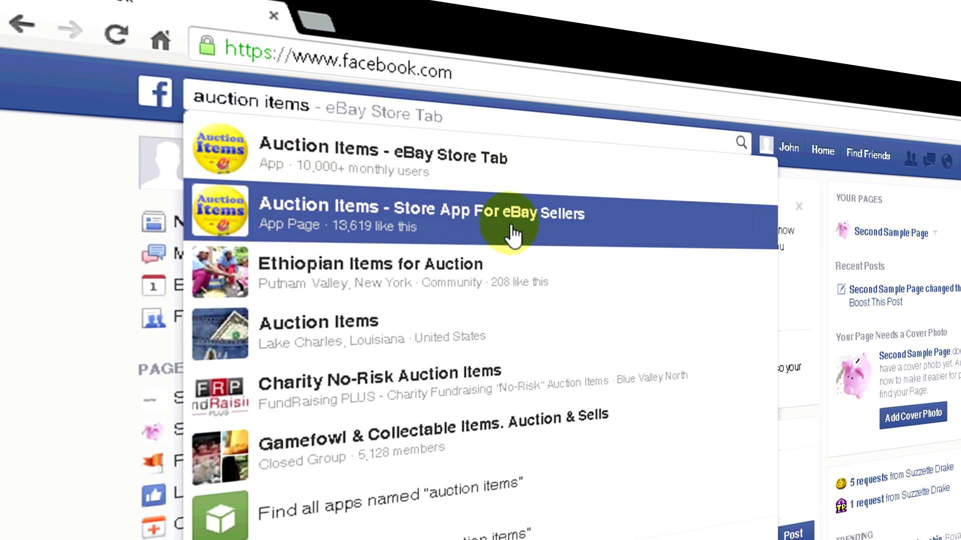
click(607, 233)
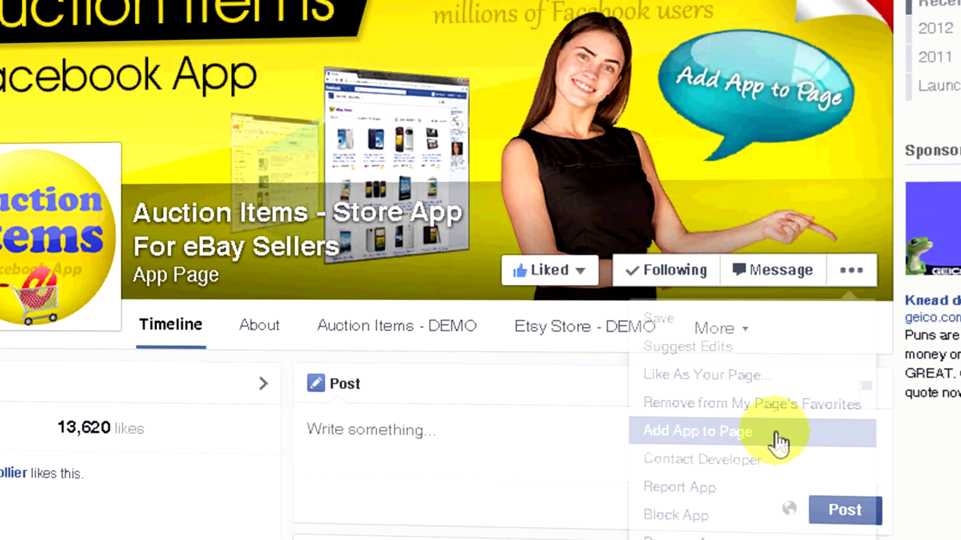
- Add the eBay Store Tab app to Sample Page, then return to the News Feed
click(737, 342)
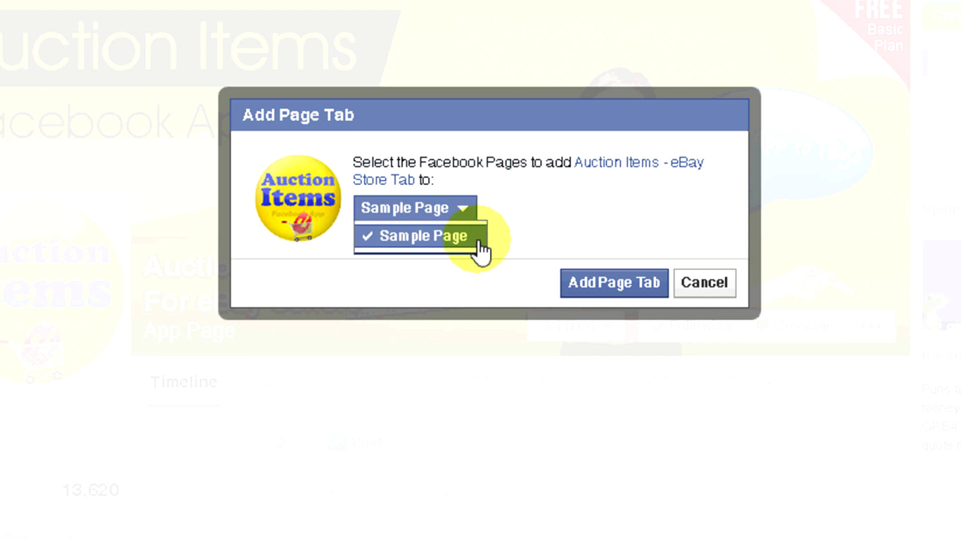
click(612, 284)
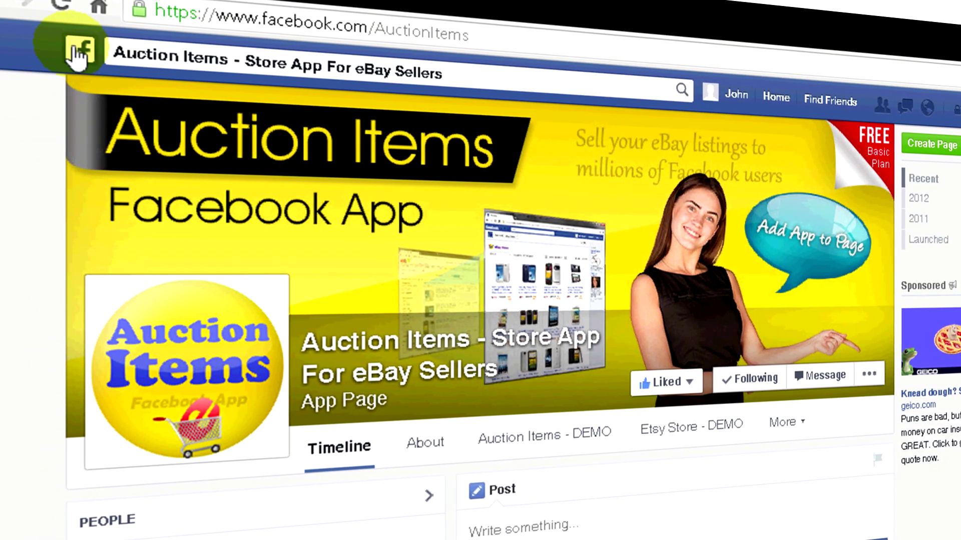
click(78, 50)
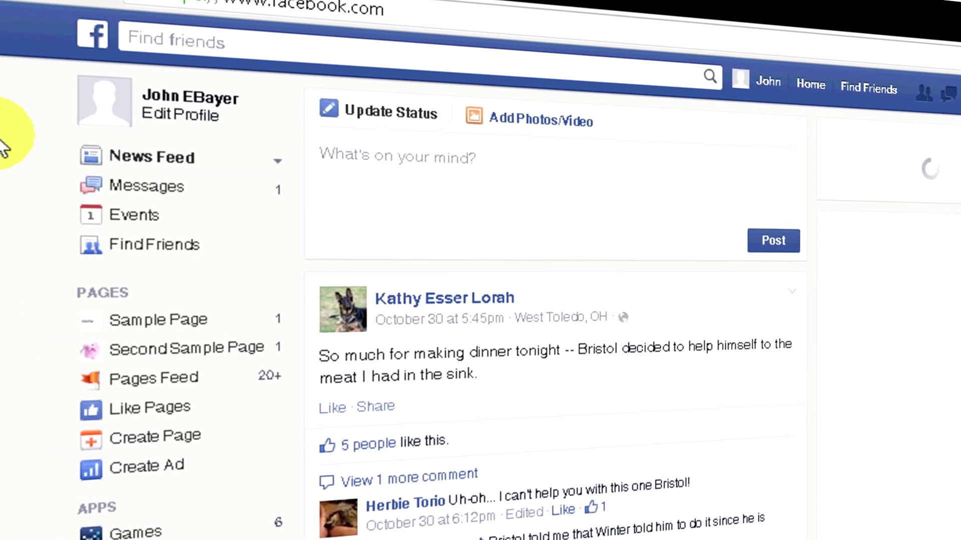
- On Sample Page, drag Our eBay Store to sit right after About in Manage Tabs, and save
click(149, 334)
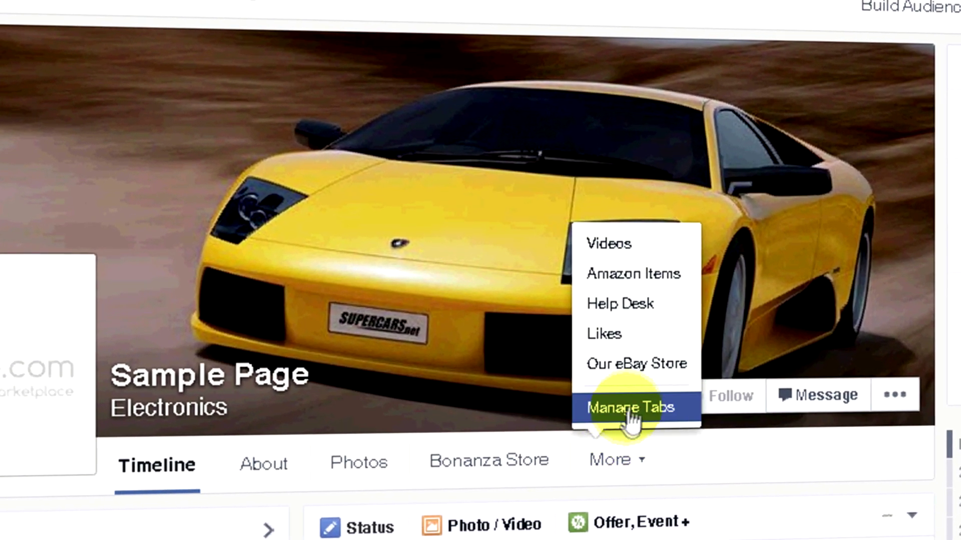
click(630, 408)
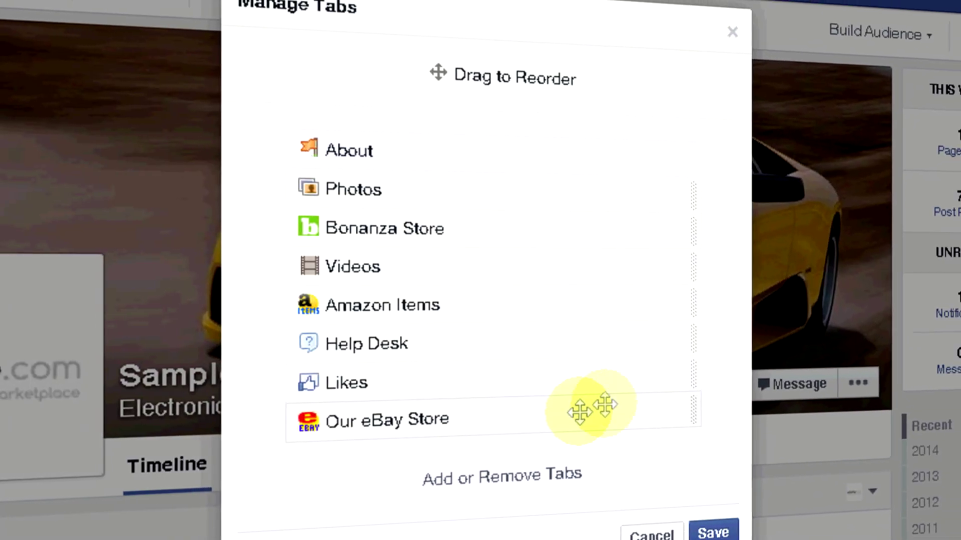
drag(549, 413, 561, 277)
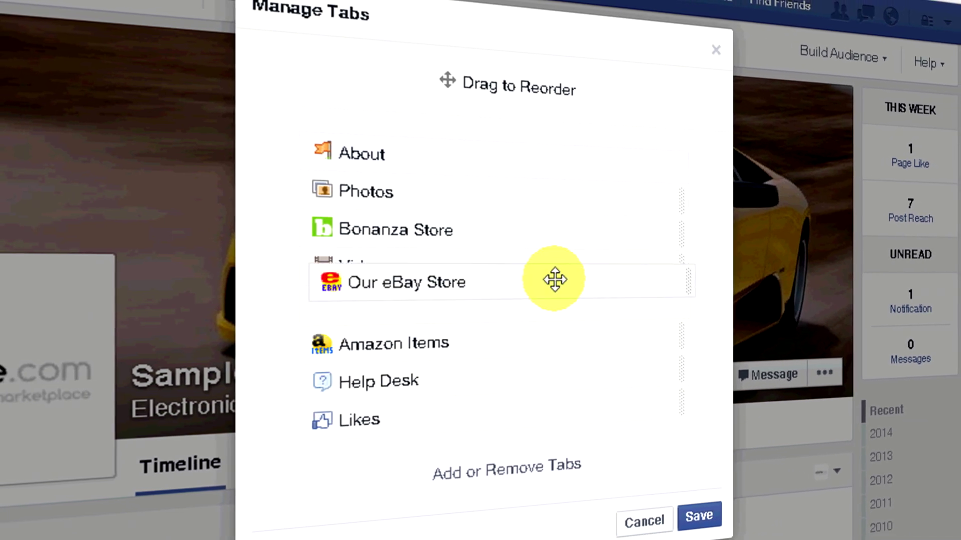
drag(549, 229, 549, 204)
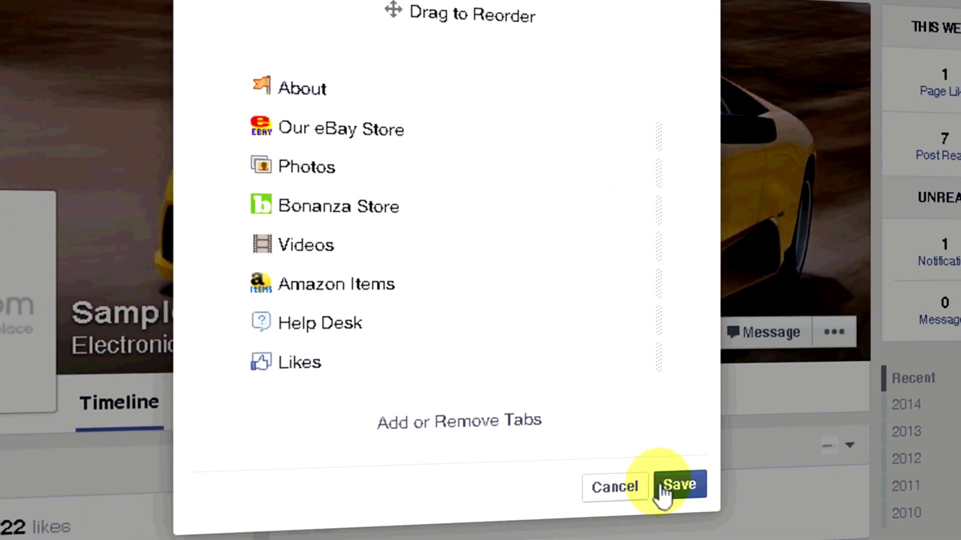
click(699, 513)
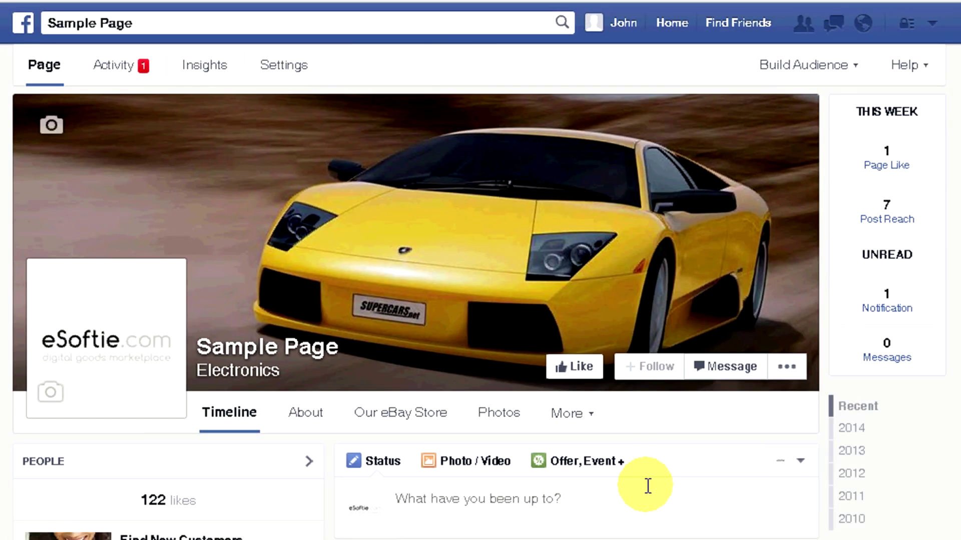
- In the Our eBay Store tab, keep eBay site United States, enter the seller's user ID, and save
click(418, 411)
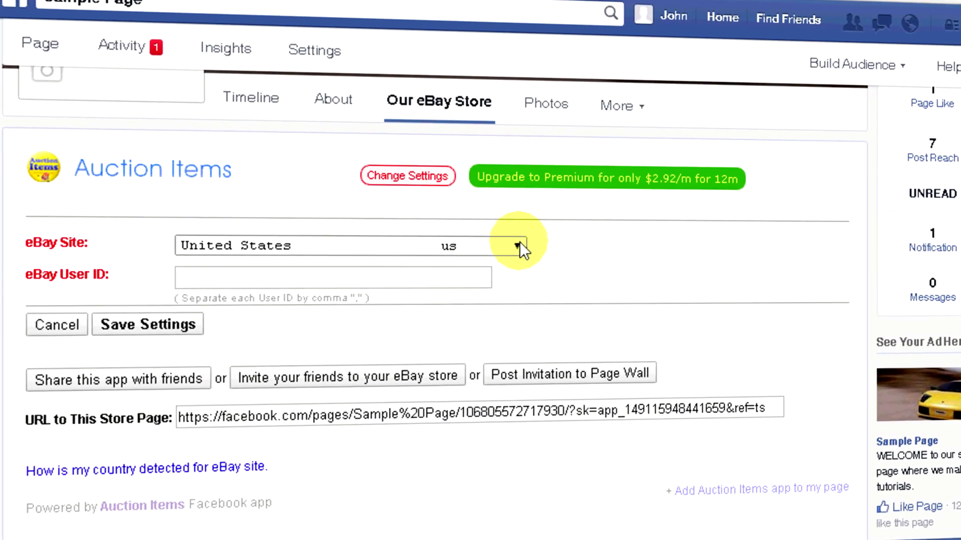
click(470, 244)
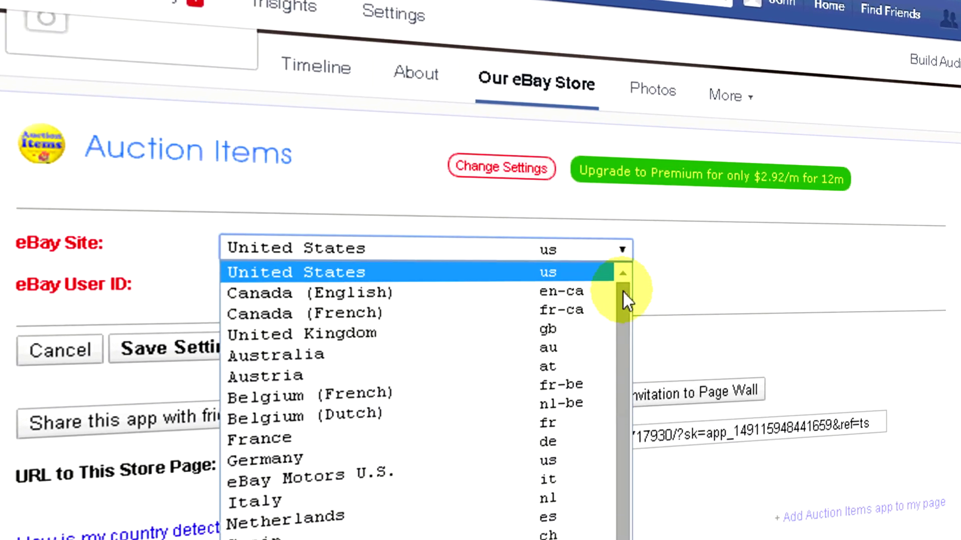
drag(624, 294, 621, 354)
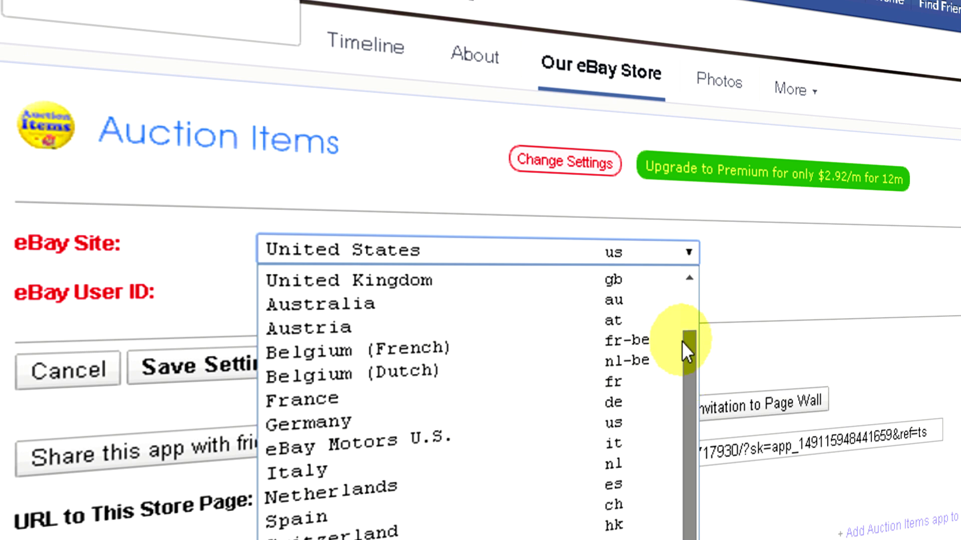
drag(683, 343, 696, 270)
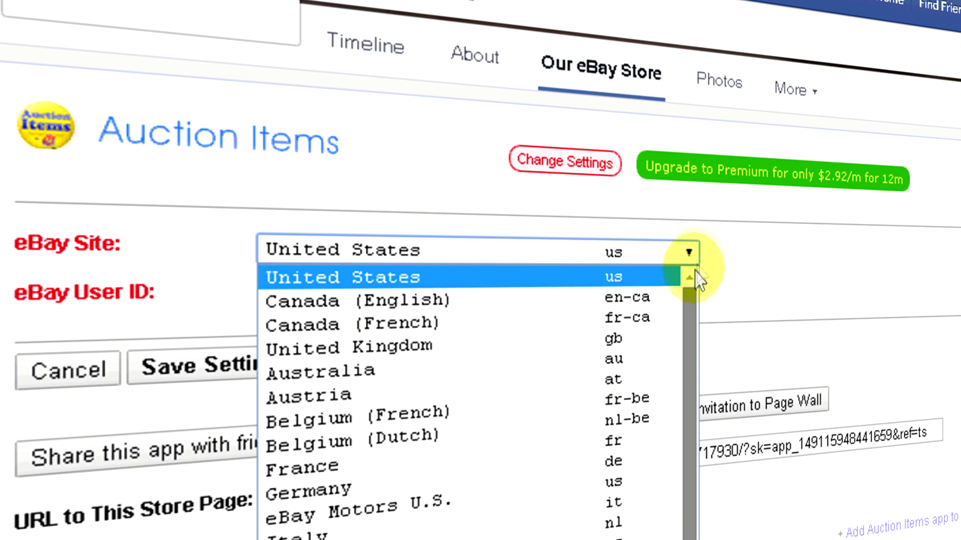
click(668, 279)
click(566, 293)
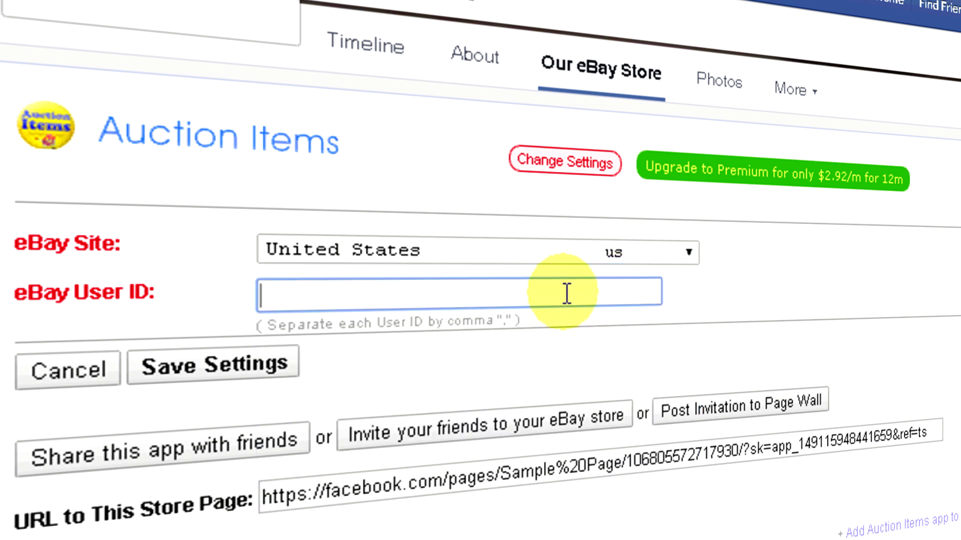
click(279, 370)
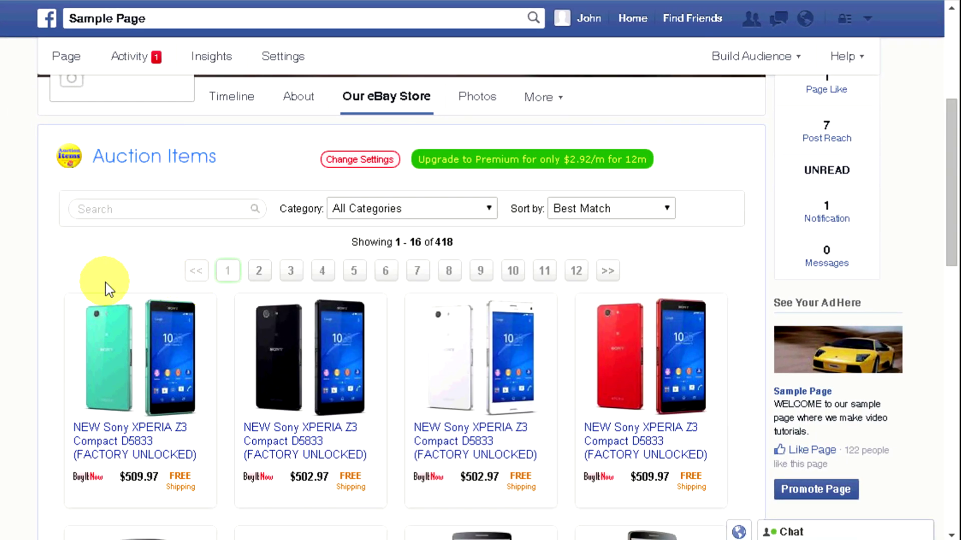
- Scroll through the store listings and search the items for 'samsung'
drag(950, 120, 933, 382)
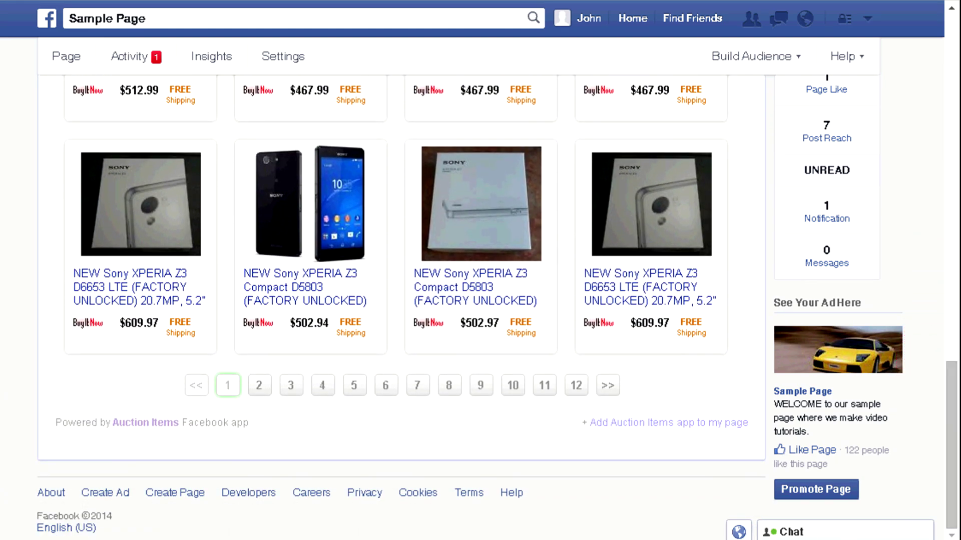
drag(945, 407, 947, 170)
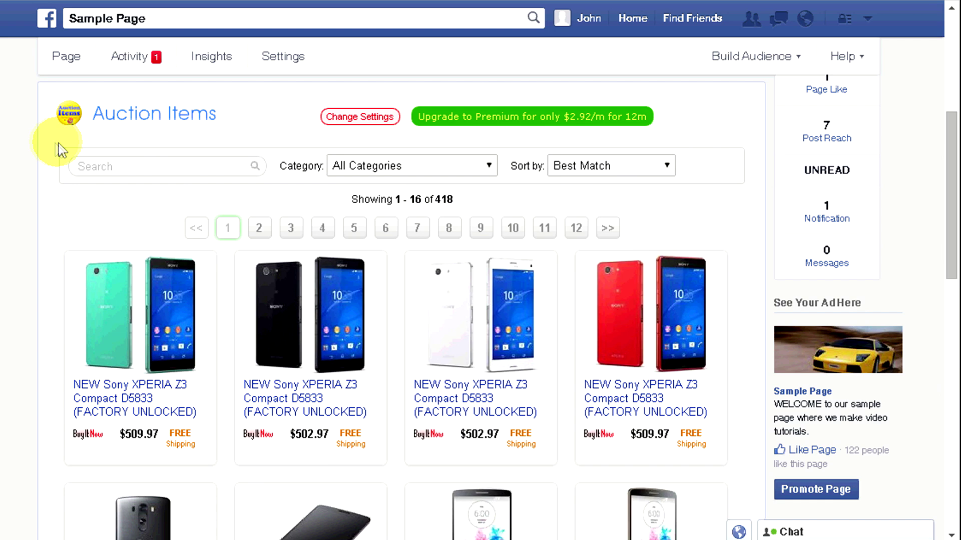
click(105, 167)
text(samsung)
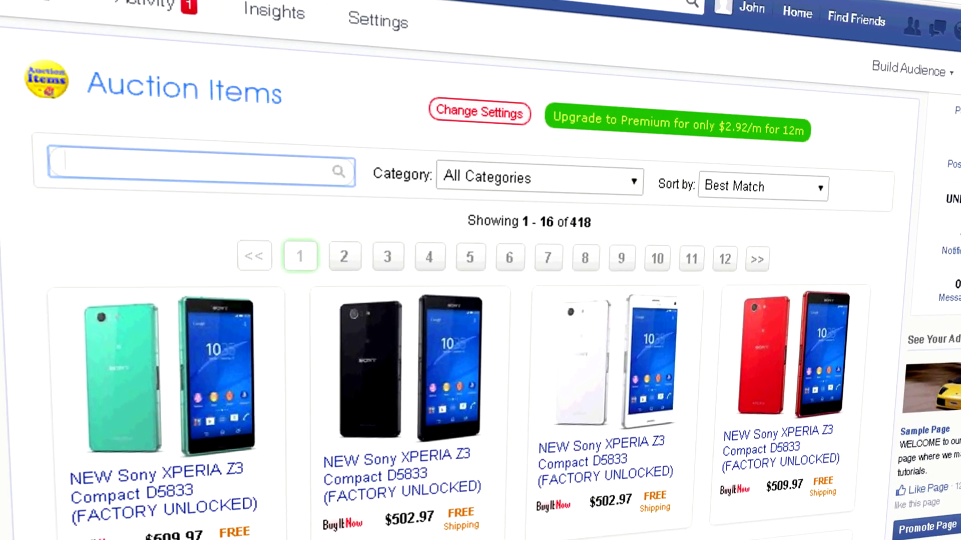
key(Return)
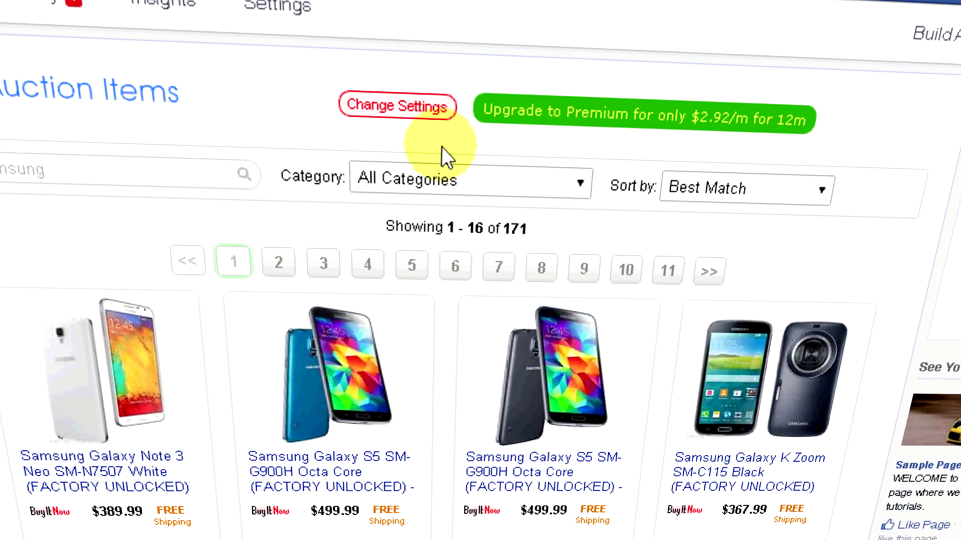
- Filter to Cell Phones & Smartphones, sort $ Low to High, and go to the next page
click(465, 184)
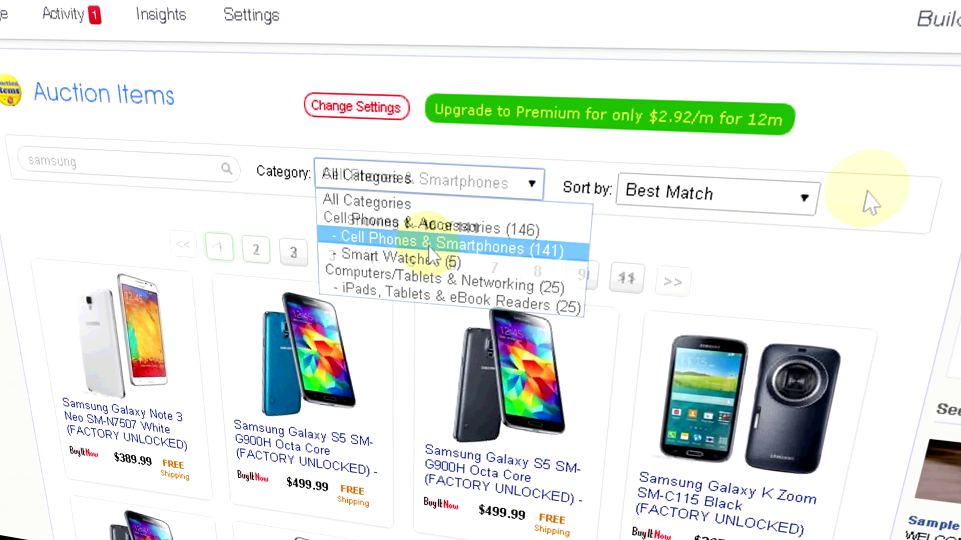
click(763, 199)
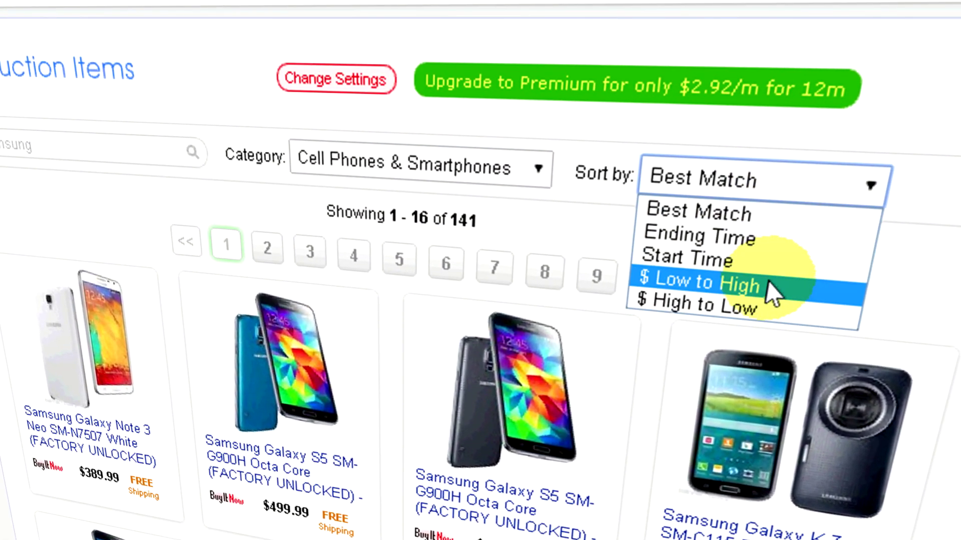
click(774, 294)
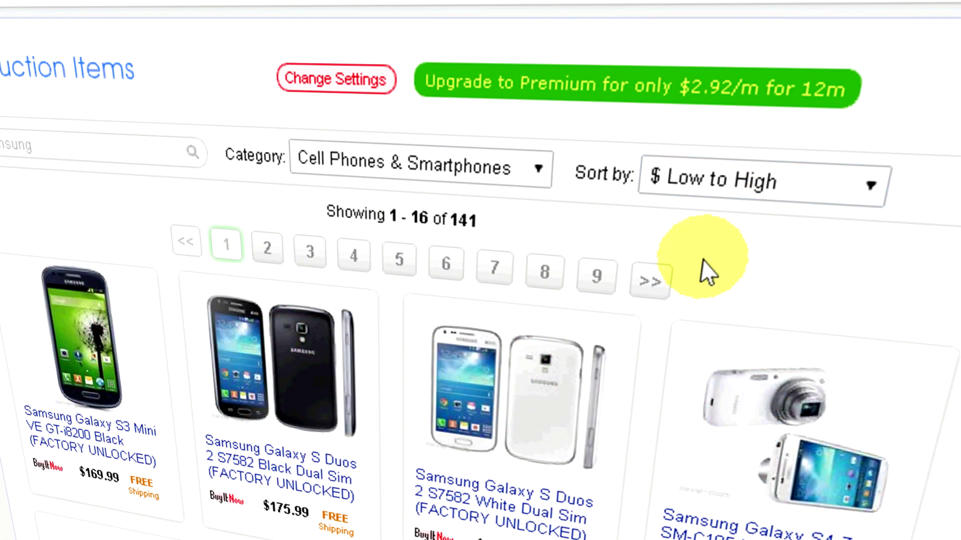
click(652, 283)
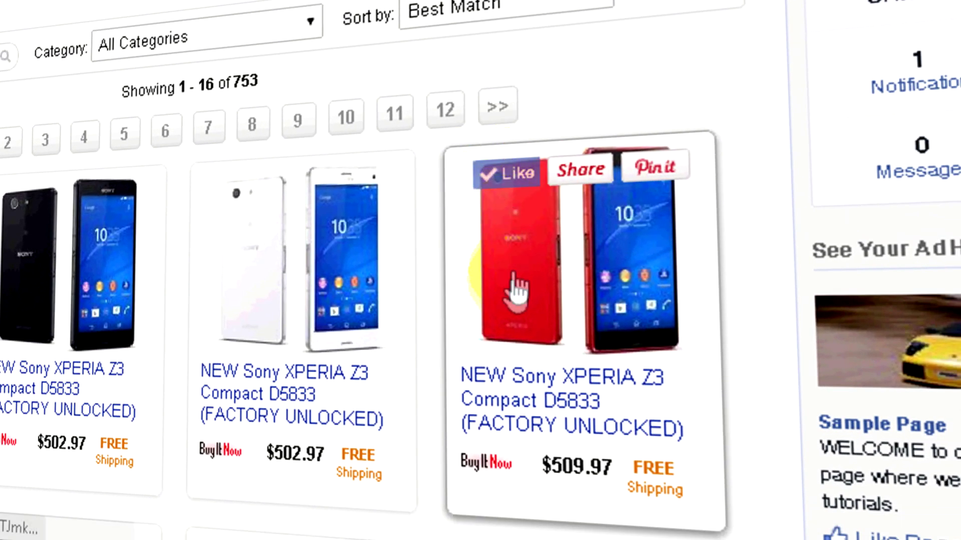
- Share the red XPERIA Z3 Compact with 'I love this phone' and pin one to Apps
click(576, 176)
text(I love this phone)
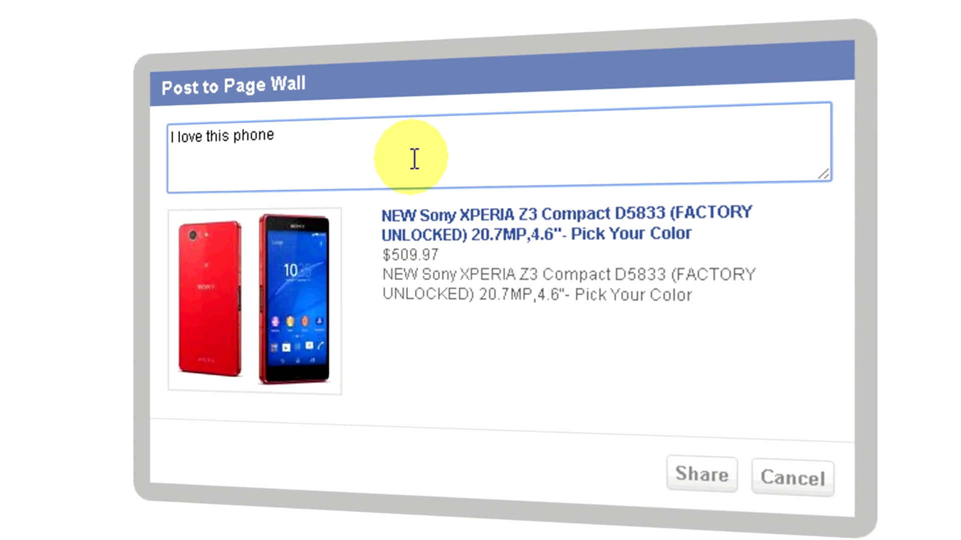
click(699, 475)
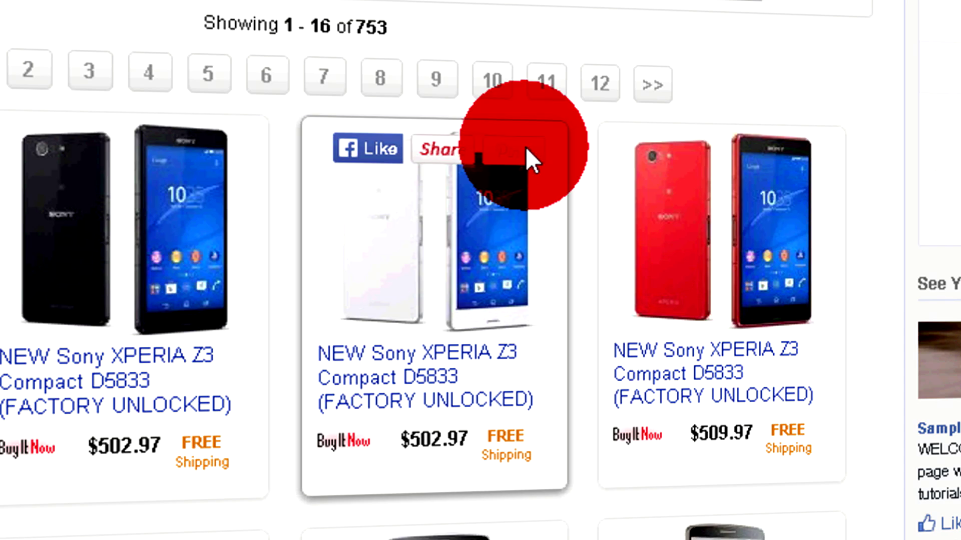
click(525, 146)
click(840, 327)
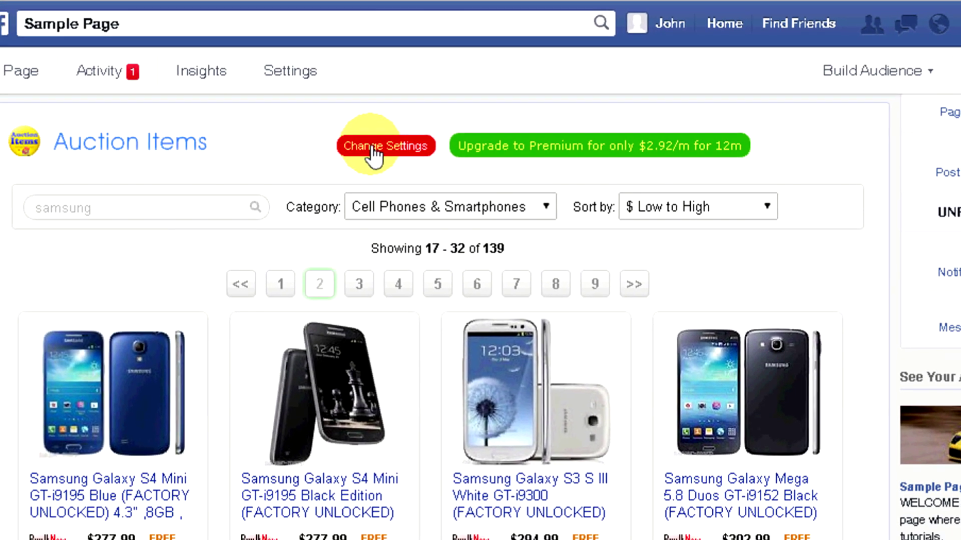
- In store settings, add a second eBay seller ID, tick Hide duplicate items, and show premium options
click(348, 165)
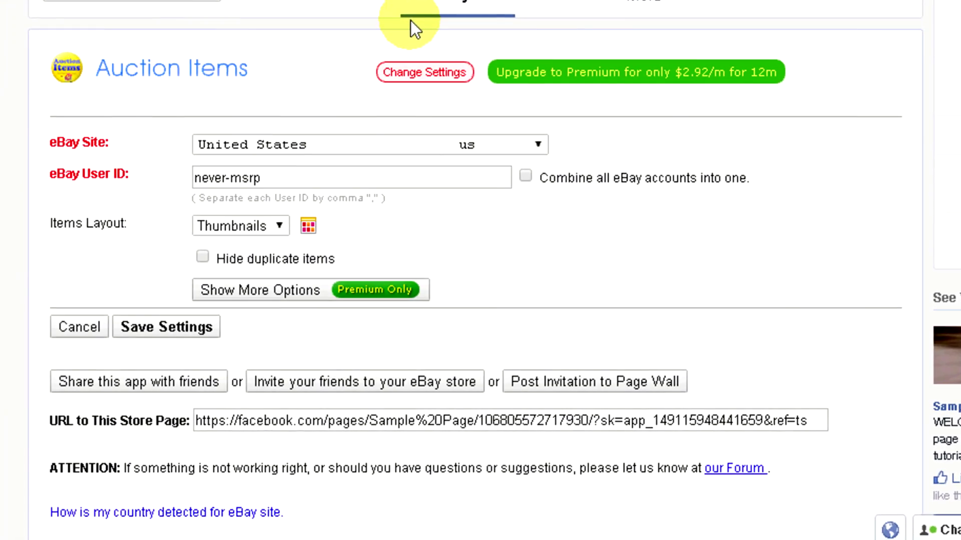
click(305, 197)
text(,colocomputer)
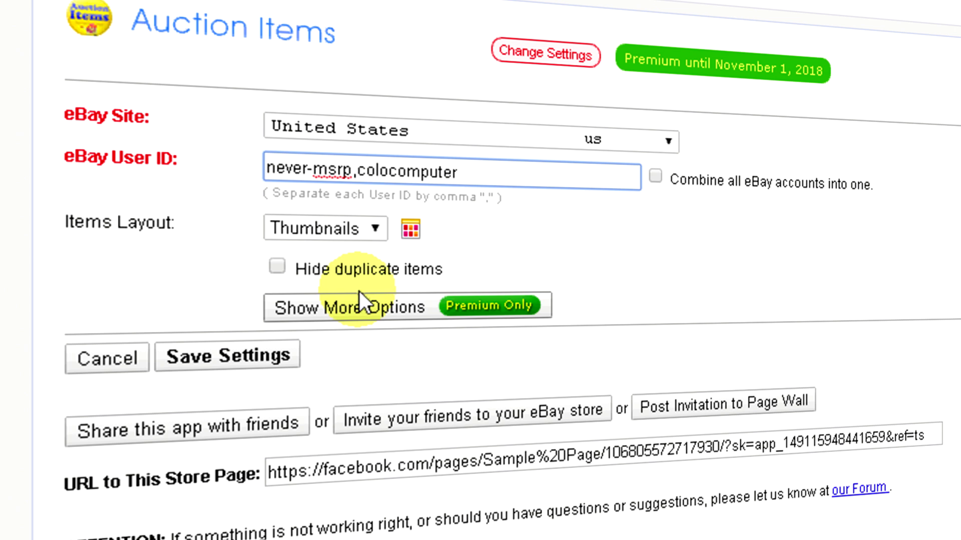
click(358, 273)
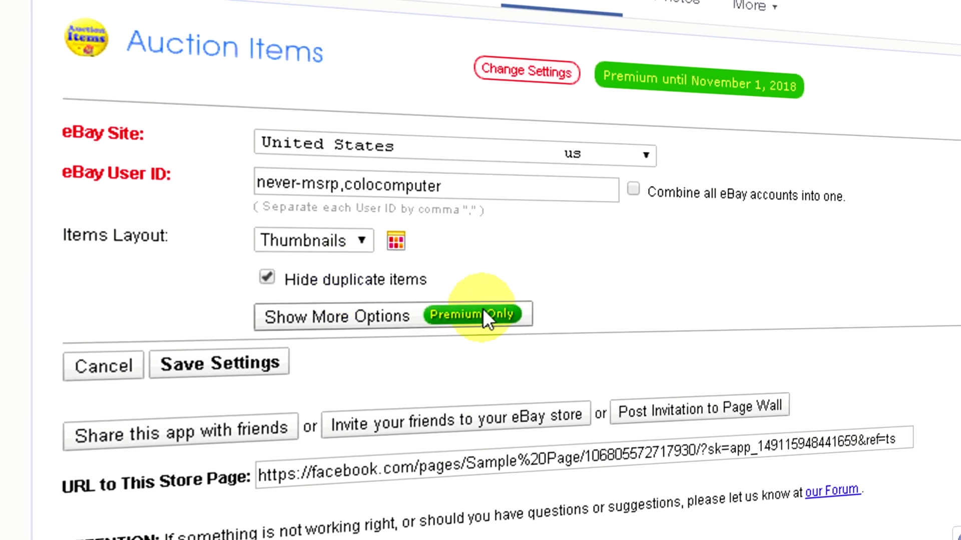
click(351, 306)
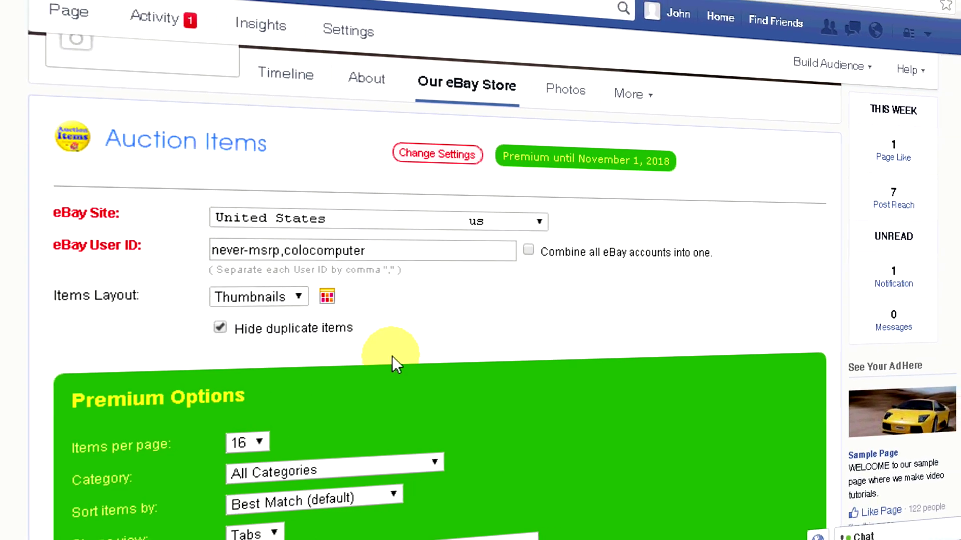
scroll(386, 359, down, 3)
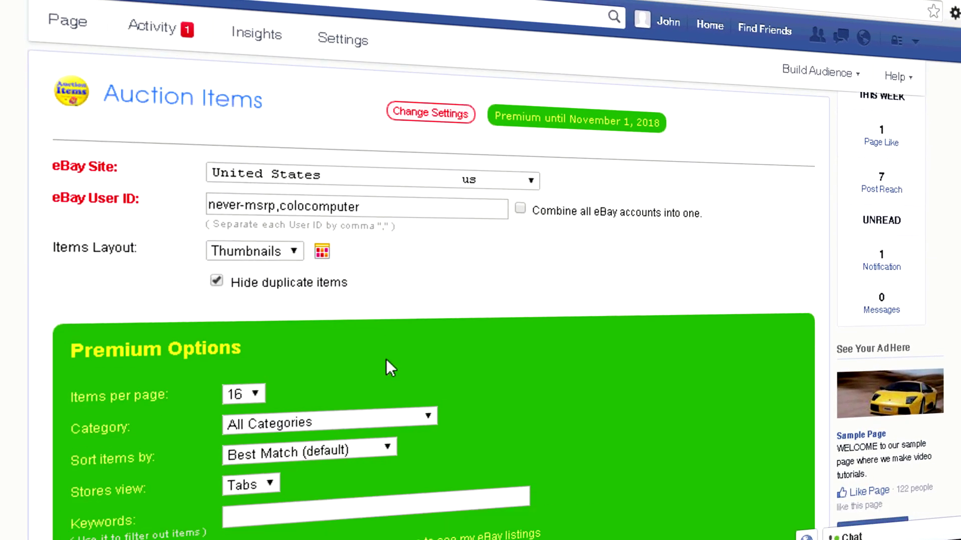
- Enter '<b>Welcome to our store!</b>' as the store's Header Text/HTML
scroll(386, 358, down, 3)
click(277, 305)
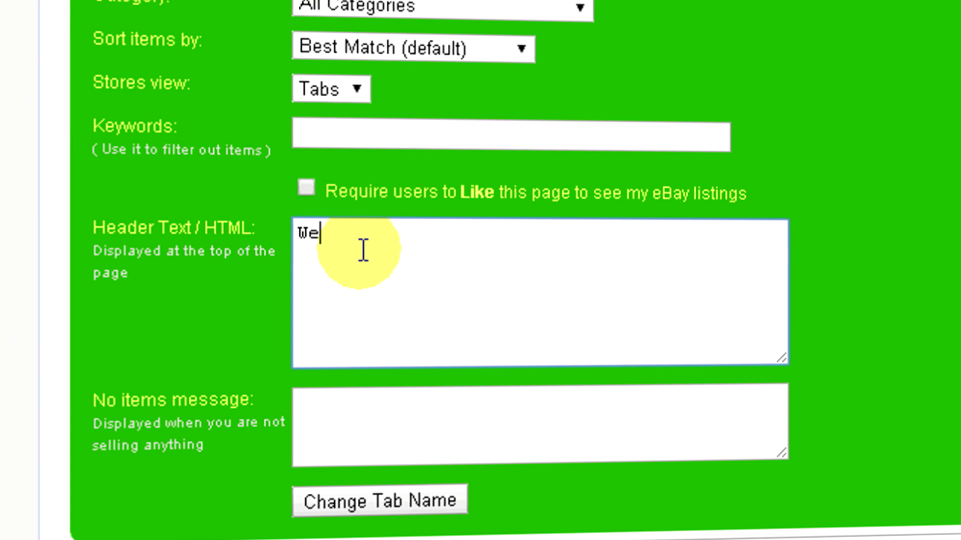
text(Welcome to our )
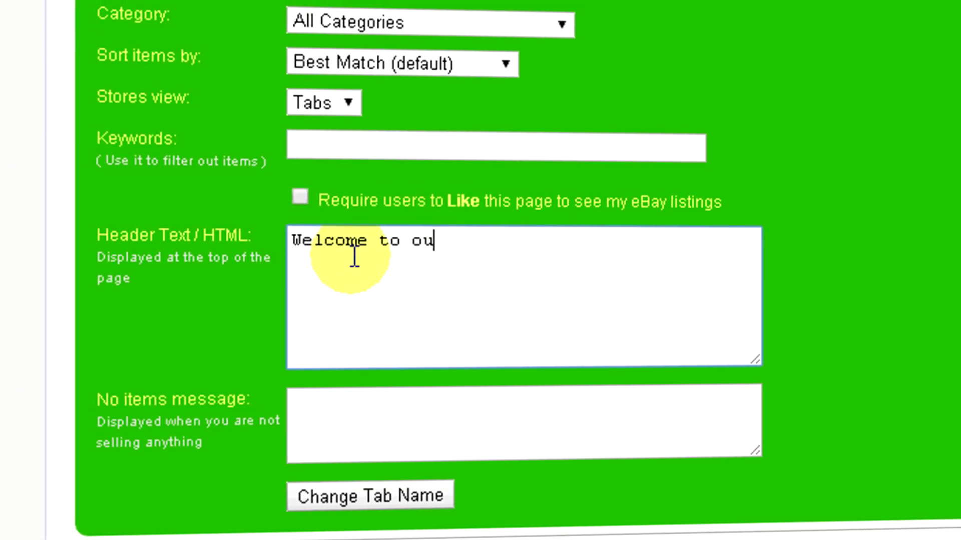
text(store)
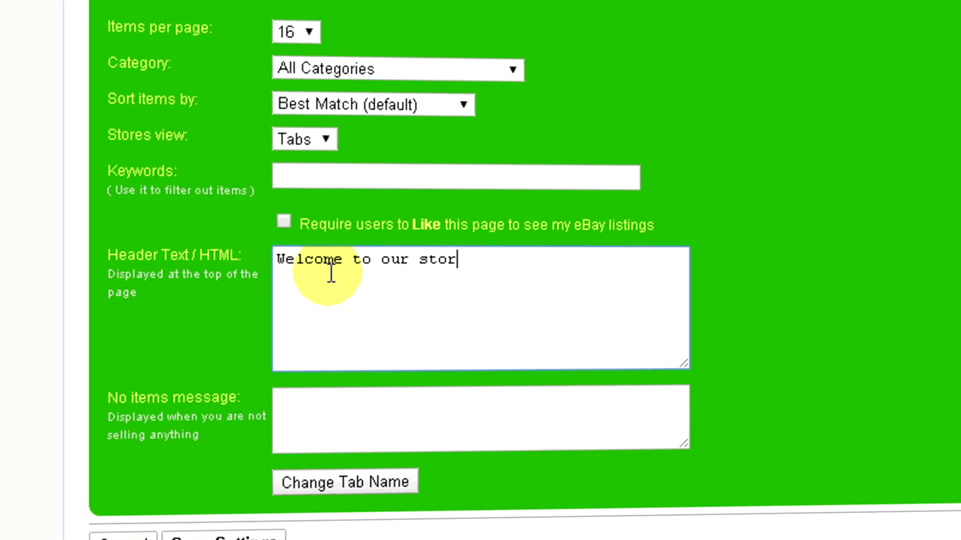
text(!)
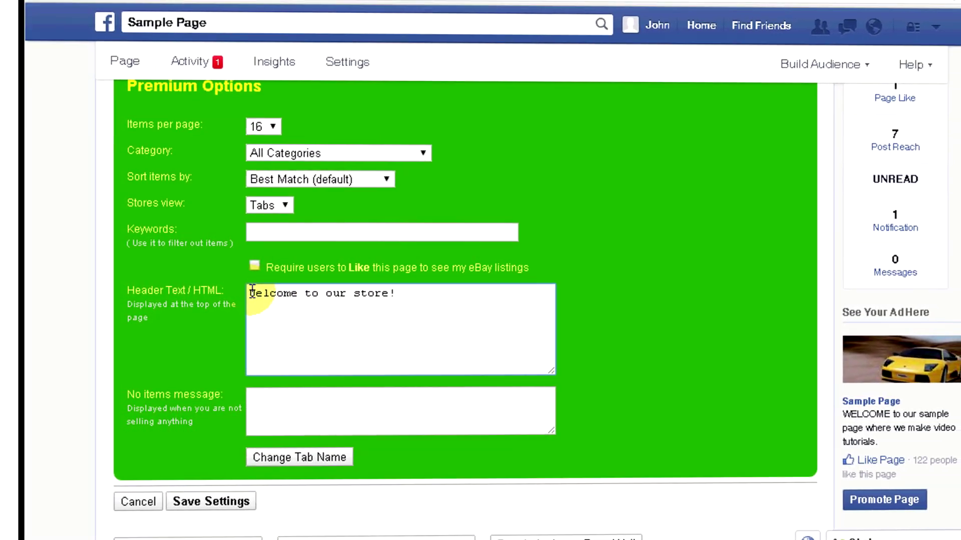
key(Home)
text(<b>)
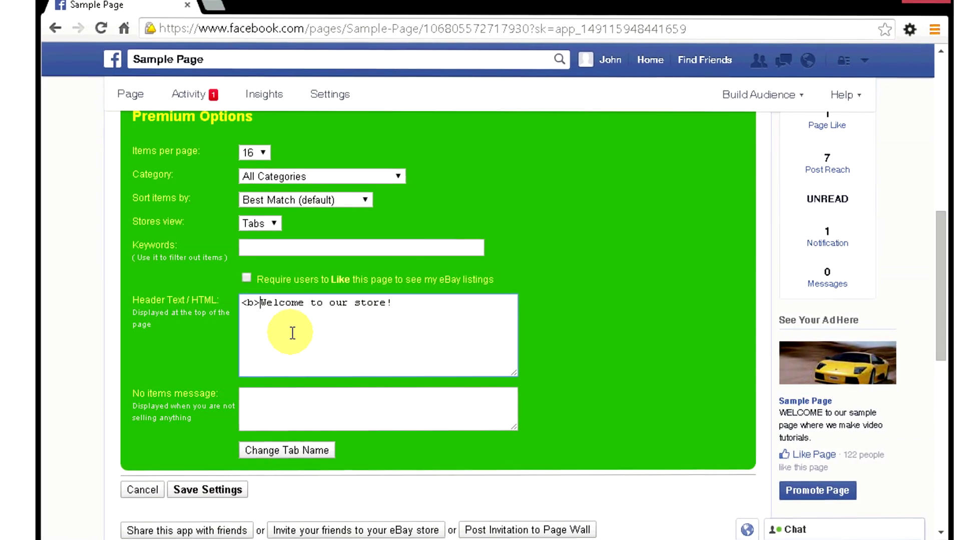
click(466, 318)
text(</b>)
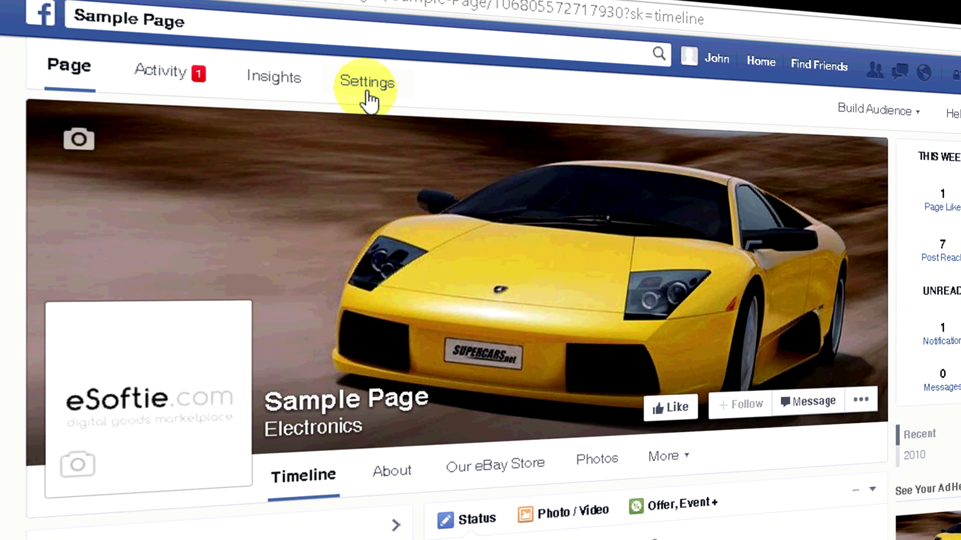
- In Settings > Apps, set the Auction Items Custom Tab Name to 'eBay Stop' and open the custom image upload
click(325, 106)
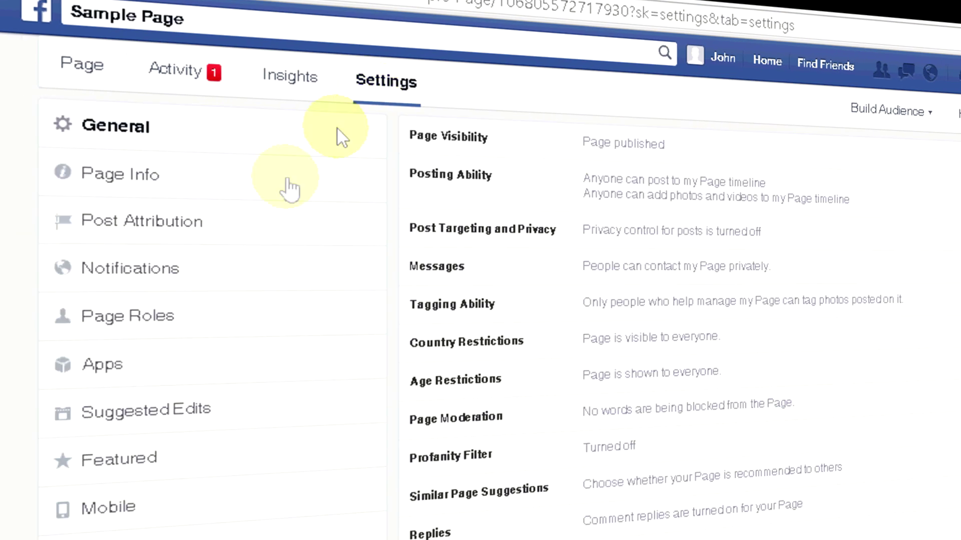
click(114, 368)
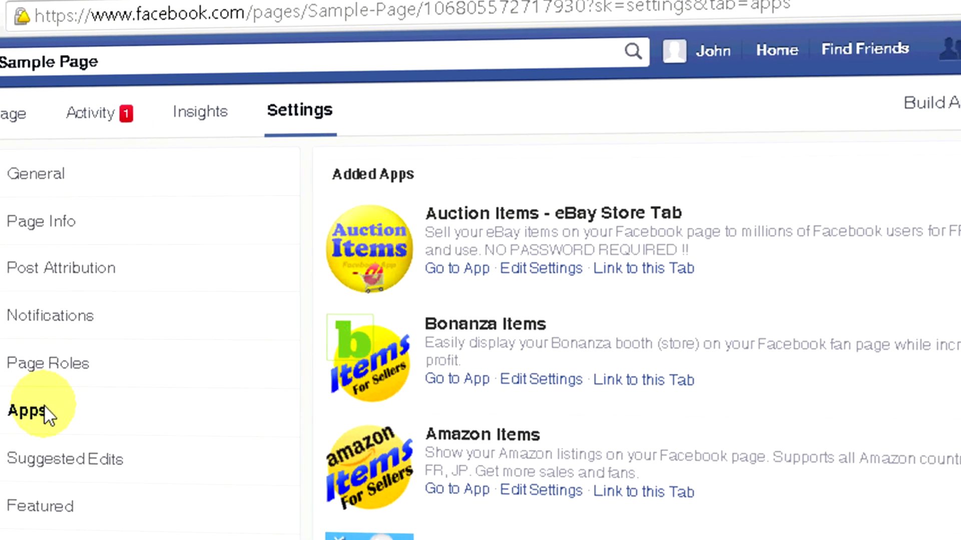
click(545, 274)
text(eBa)
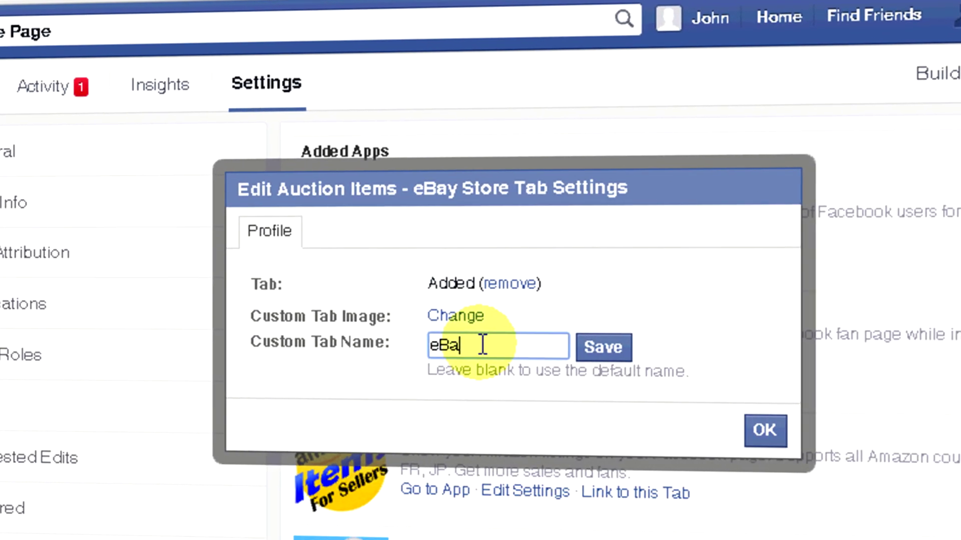
text(y Shop)
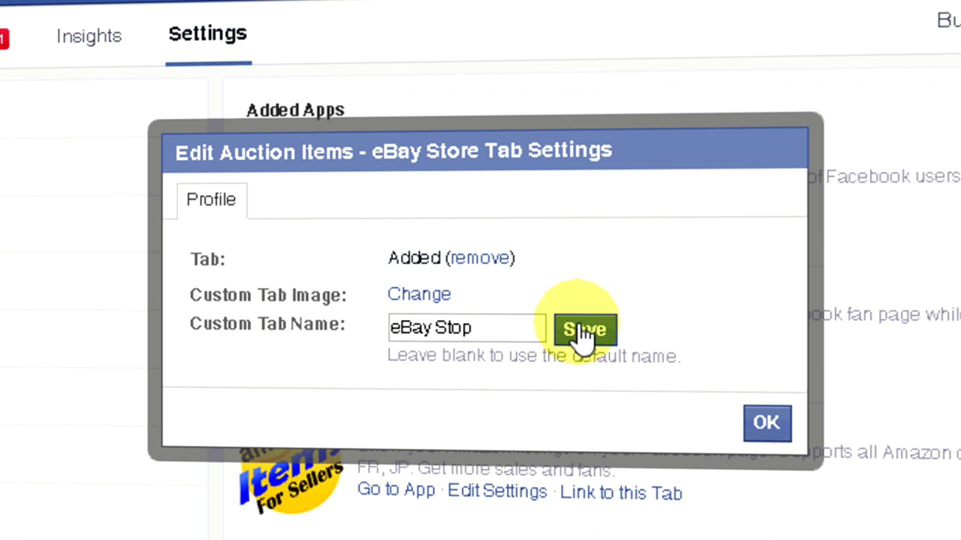
click(440, 297)
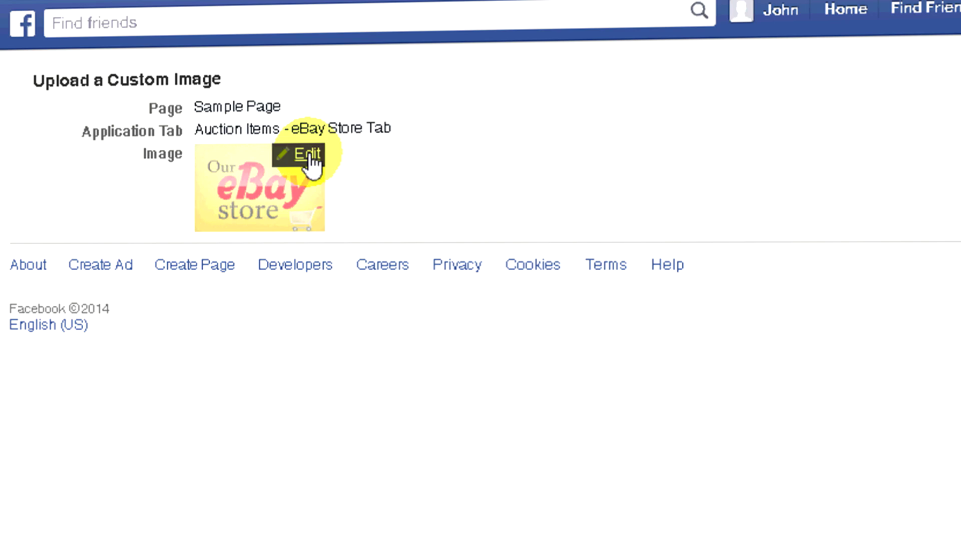
- Upload Sample-Tab-Image.jpg as the eBay Stop tab's custom image
click(307, 154)
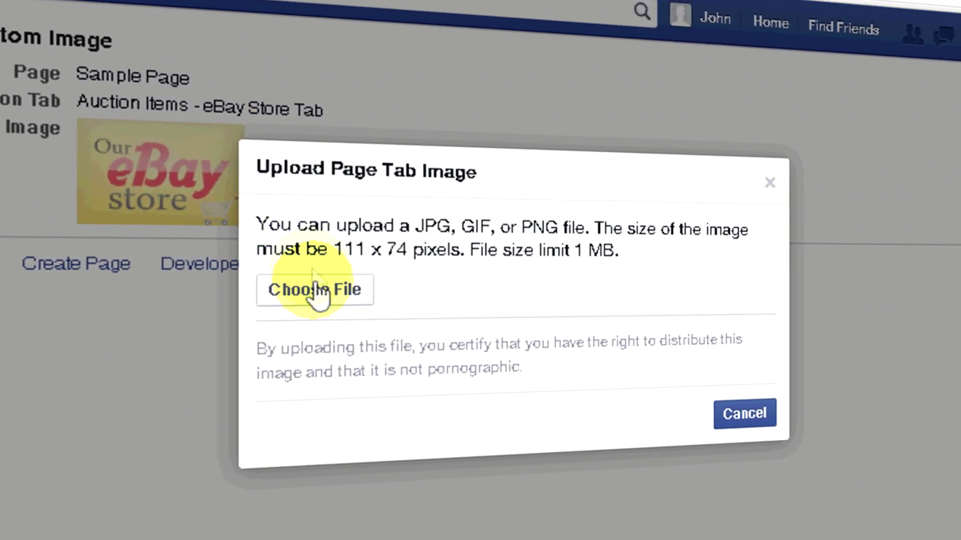
click(314, 282)
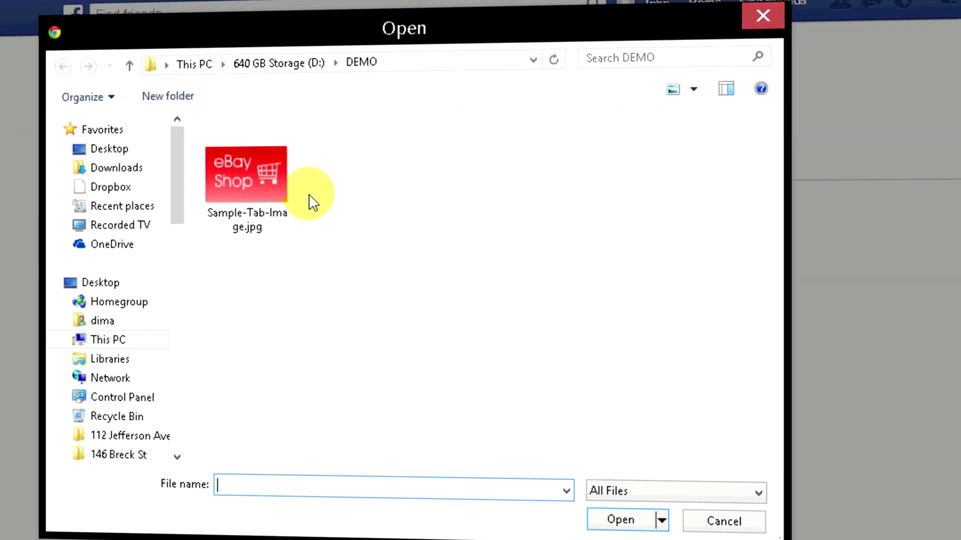
click(273, 182)
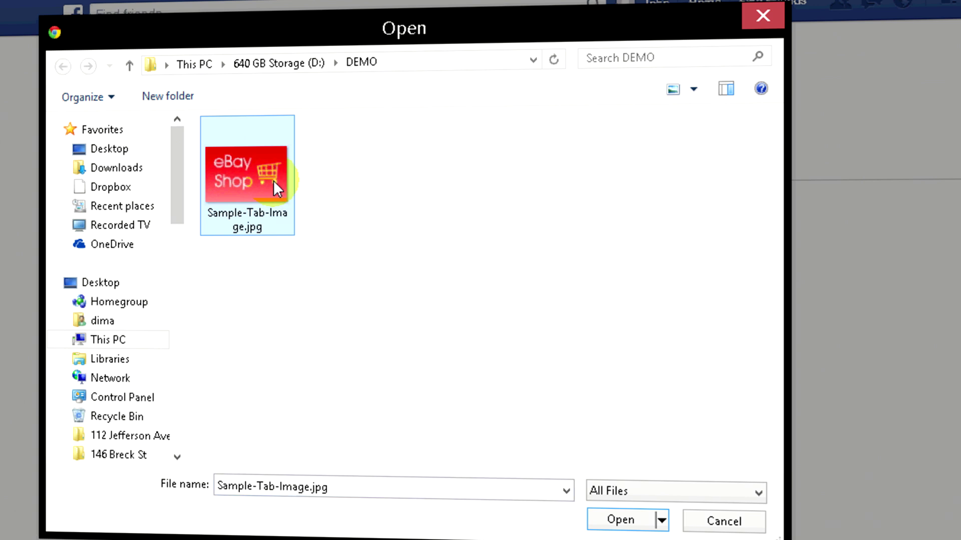
click(602, 521)
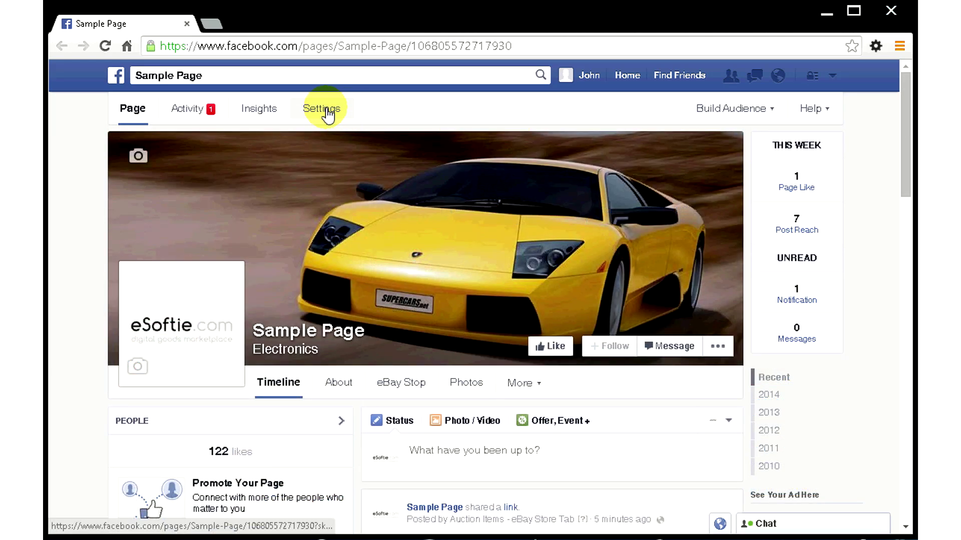
- Remove the Auction Items - eBay Store Tab app from Sample Page's Apps settings
click(323, 109)
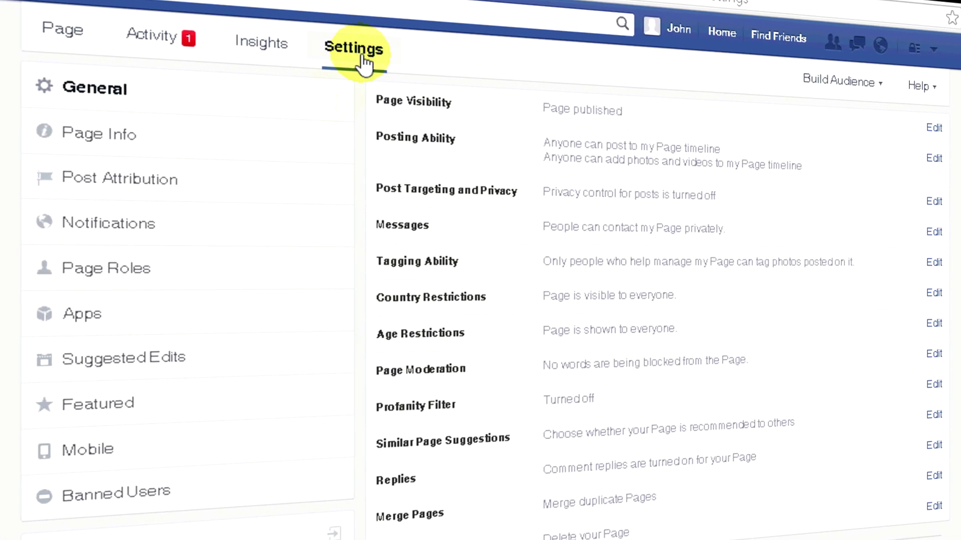
click(160, 299)
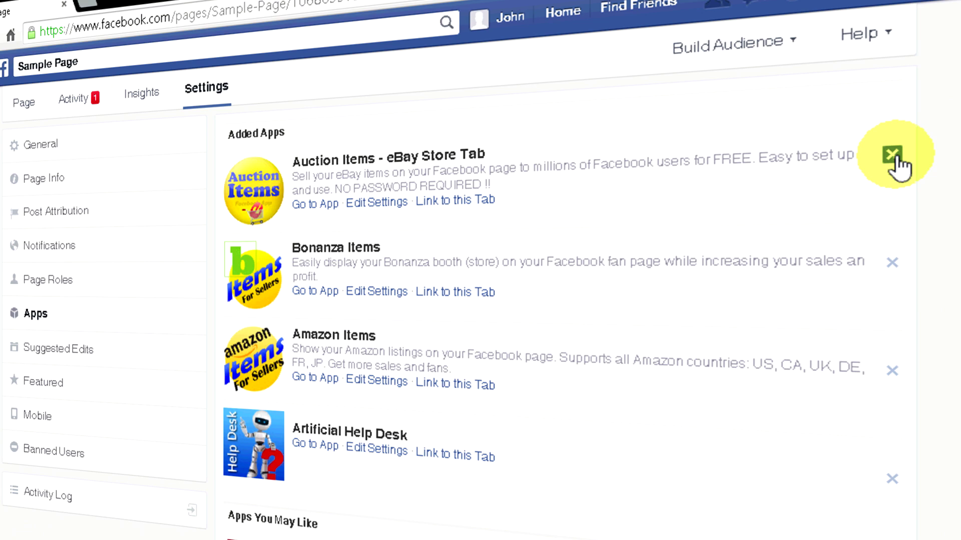
click(894, 157)
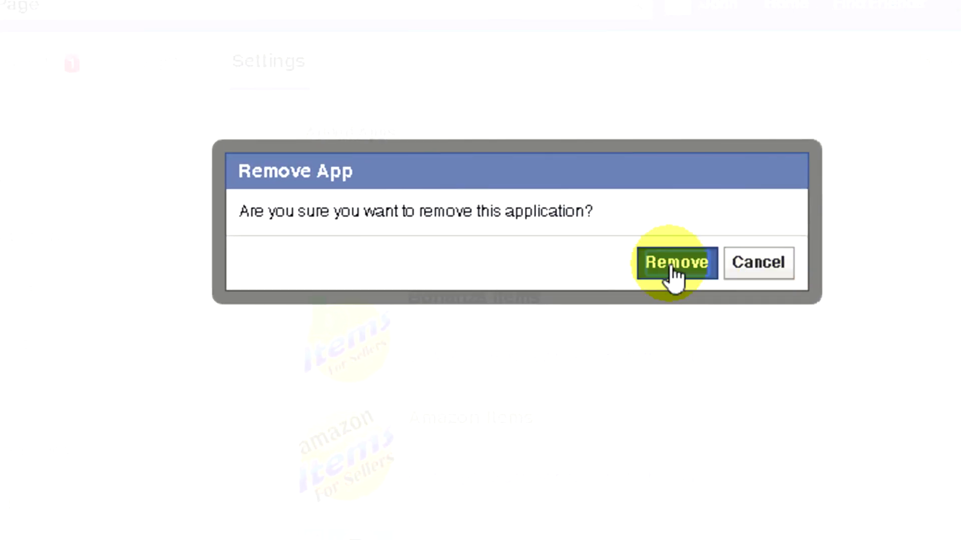
click(676, 262)
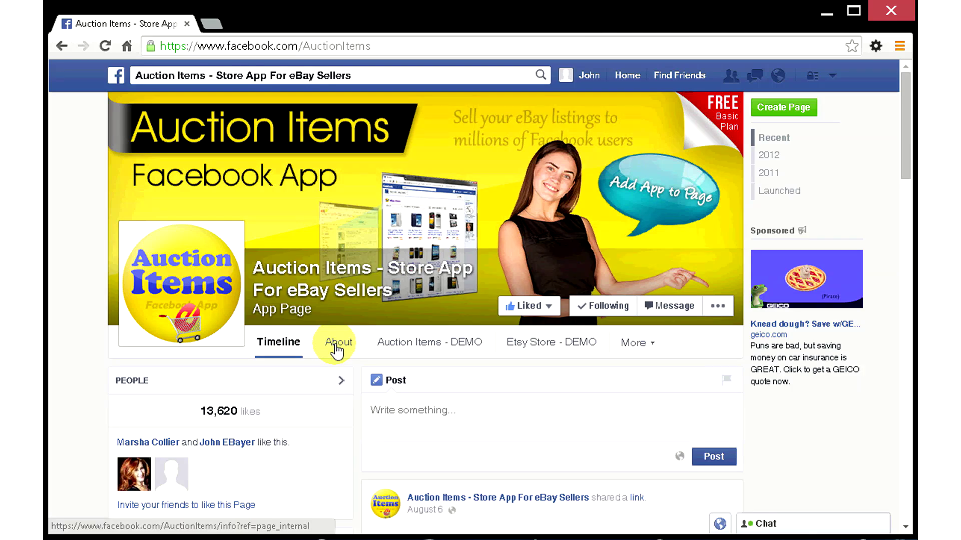
- Scroll the Auction Items About tab down to Contact Info and follow the apps.esoftie.com link
click(334, 345)
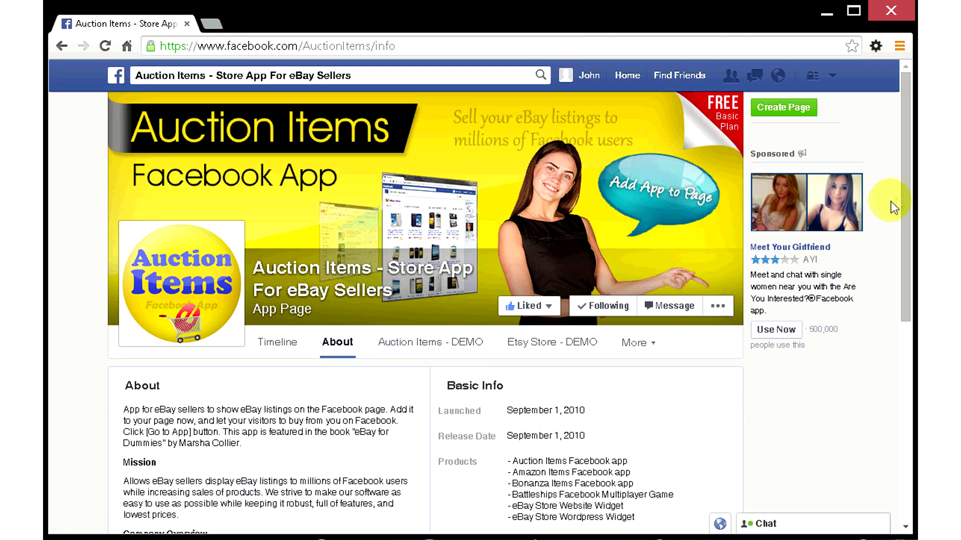
drag(904, 199, 907, 350)
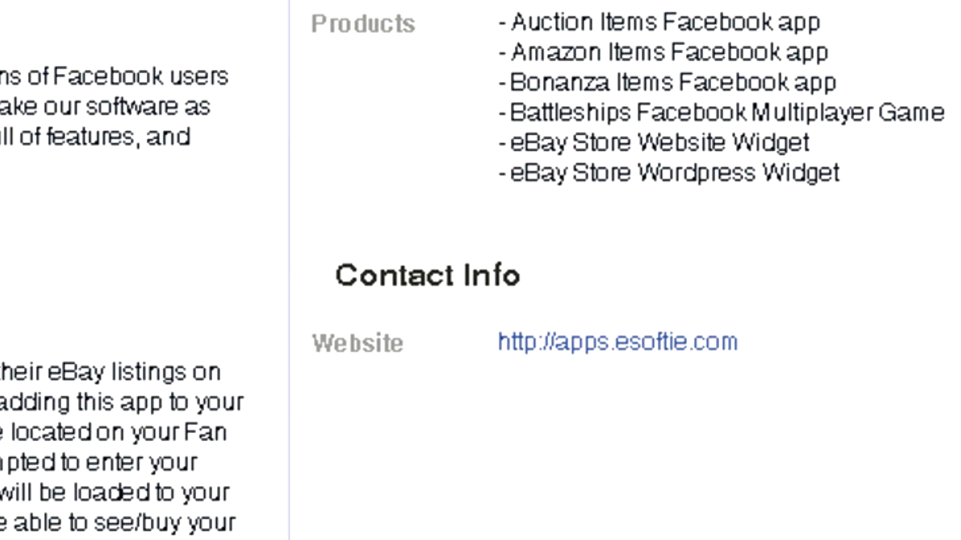
scroll(617, 270, down, 1)
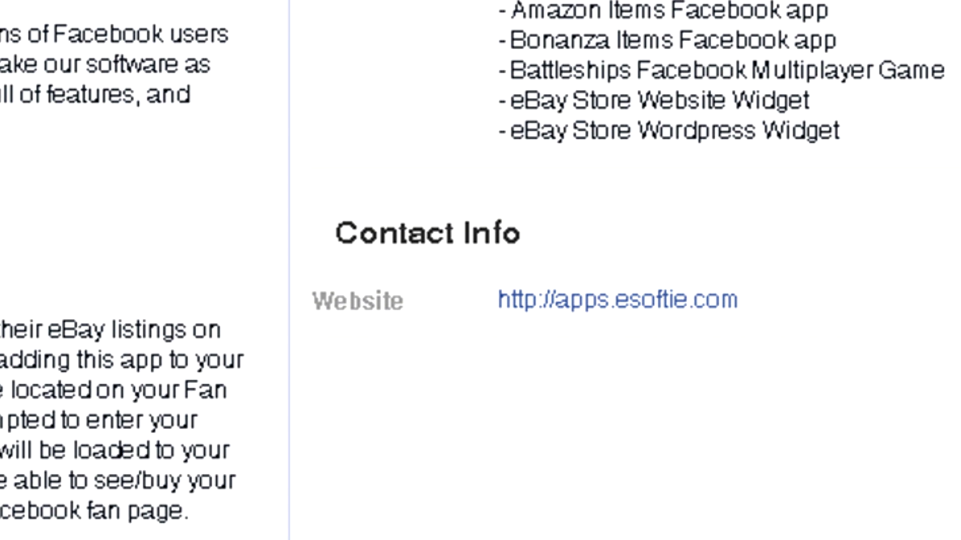
click(650, 305)
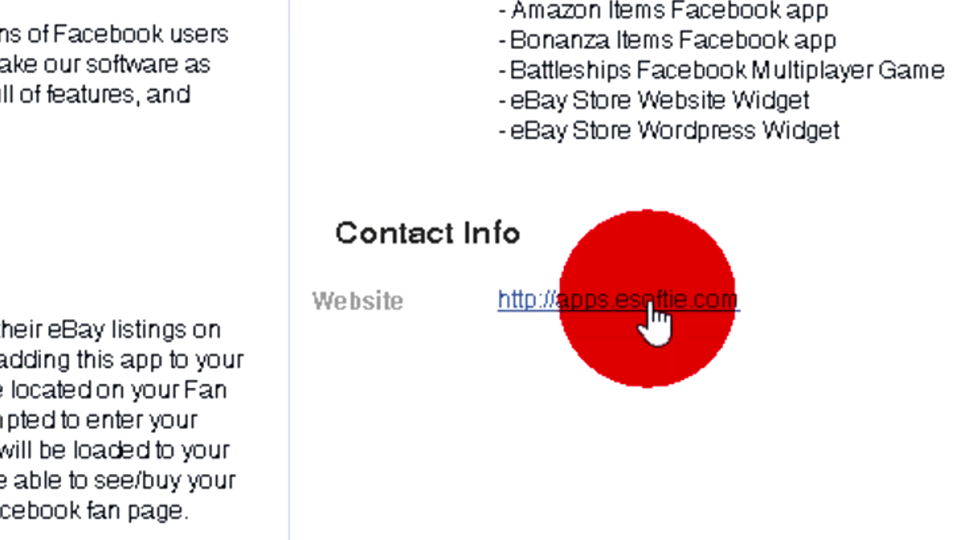
drag(865, 156, 861, 191)
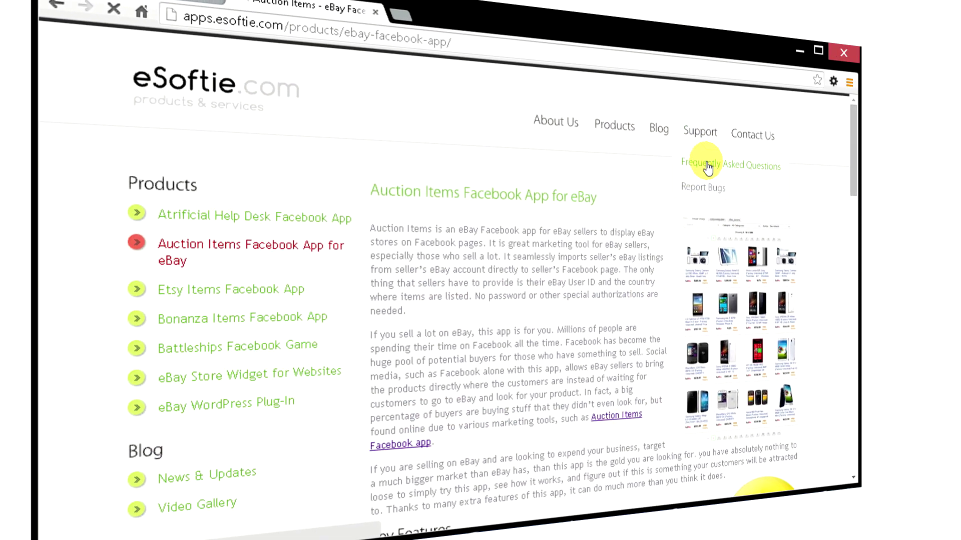
- Open eSoftie's Frequently Asked Questions page and scroll through it
click(708, 165)
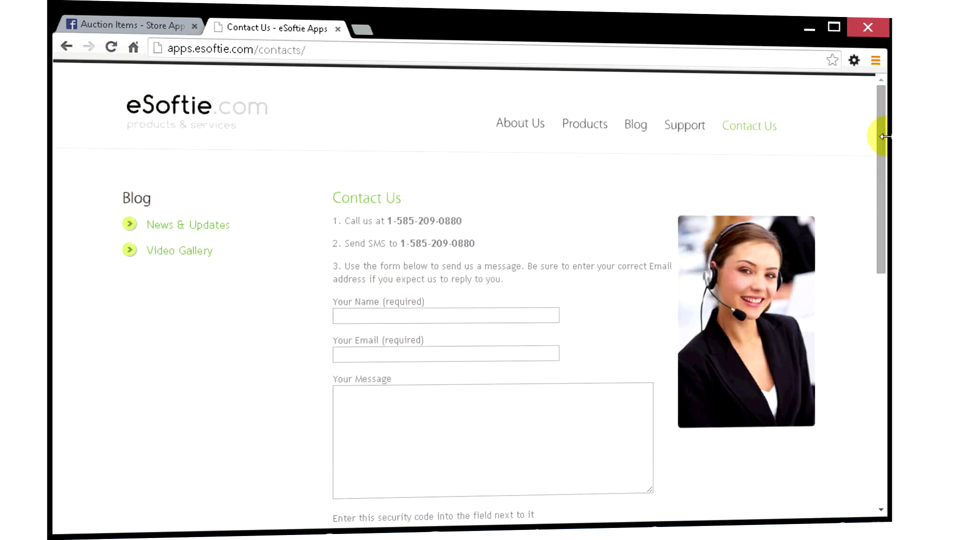
drag(884, 137, 884, 190)
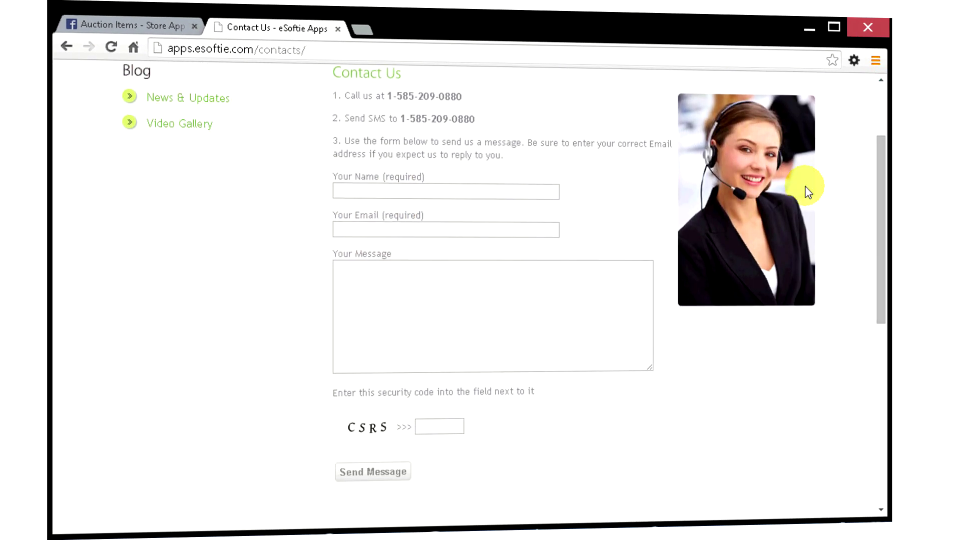